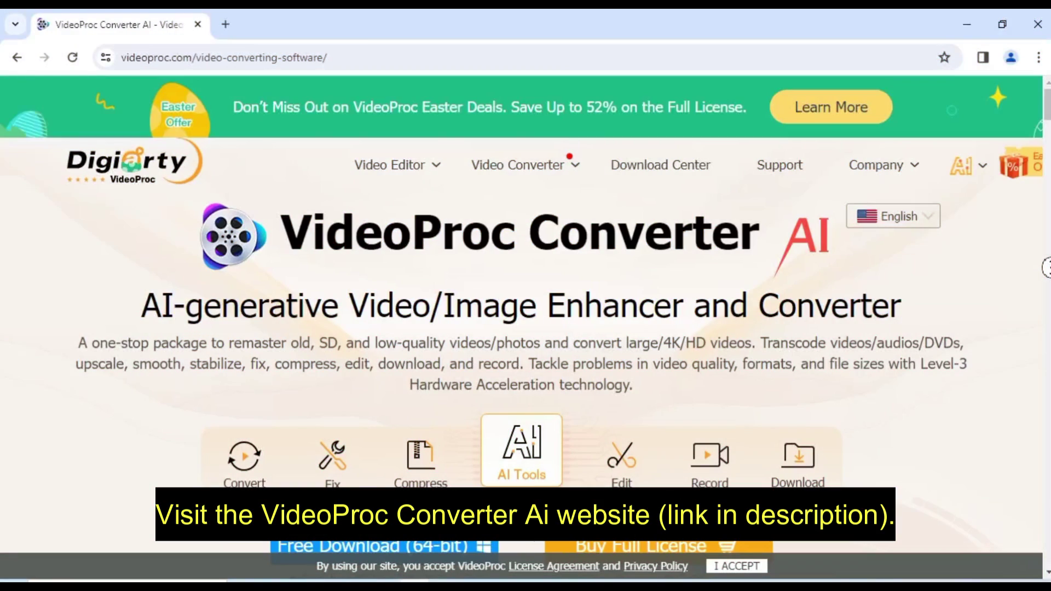
# - Download the 64-bit videoproc.exe installer and check its progress in Chrome's downloads
pyautogui.scroll(-5, 1046, 272)
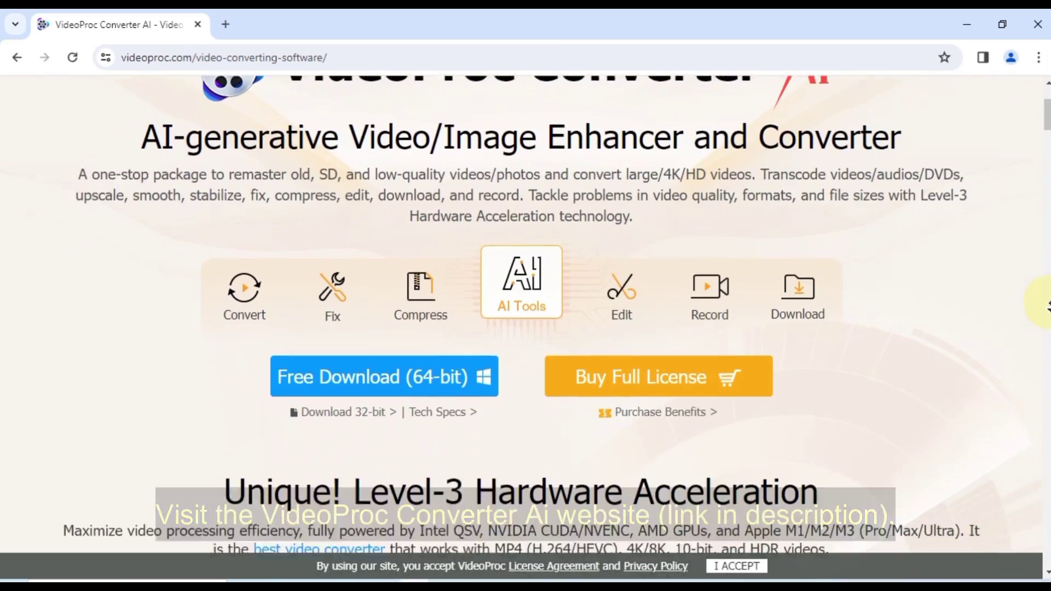
pyautogui.scroll(-10, 1047, 305)
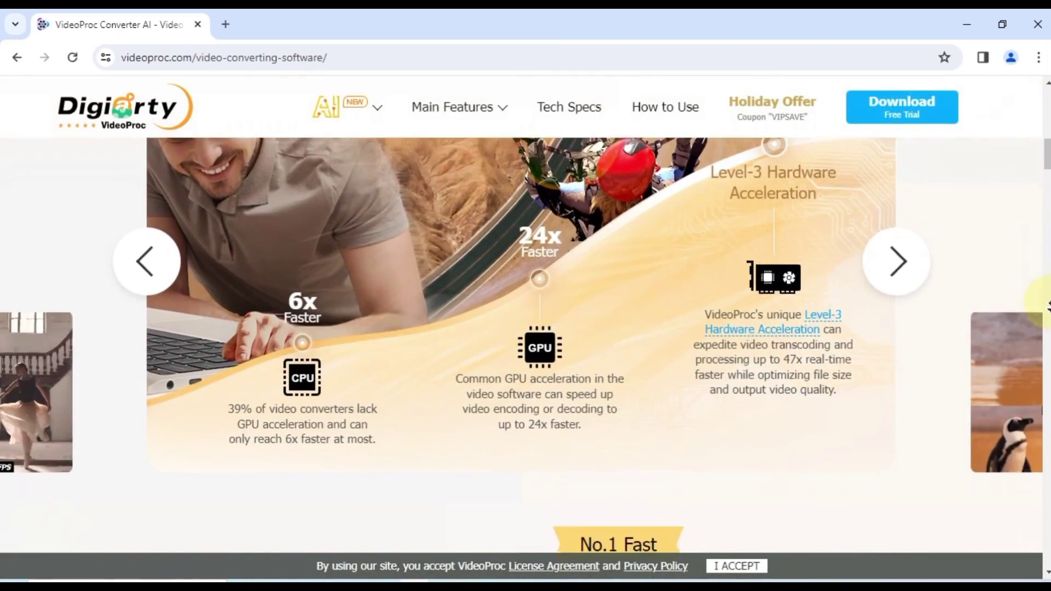
pyautogui.scroll(-15, 1048, 306)
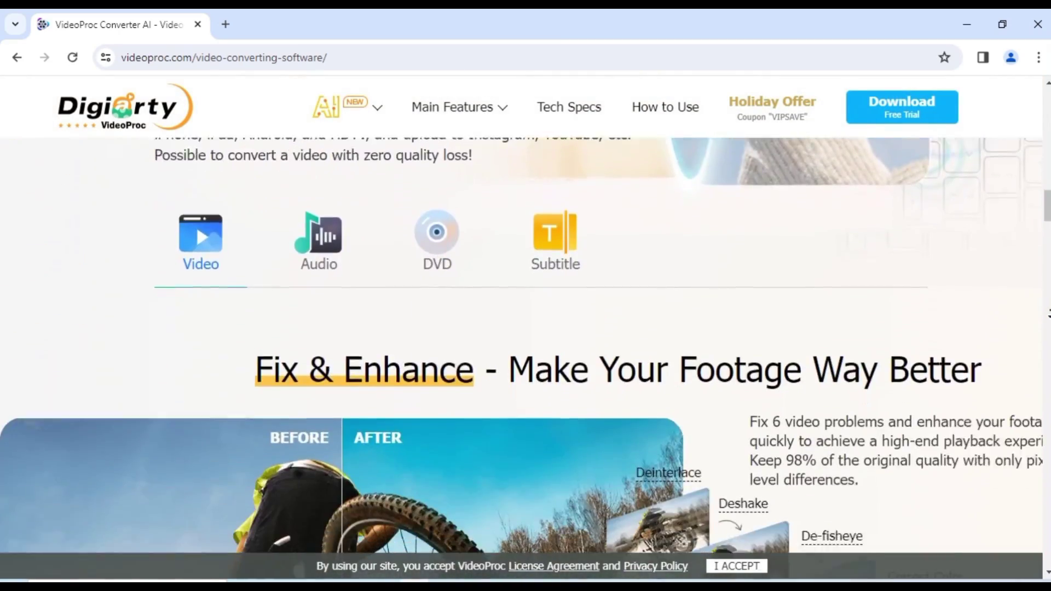
pyautogui.scroll(-15, 1047, 315)
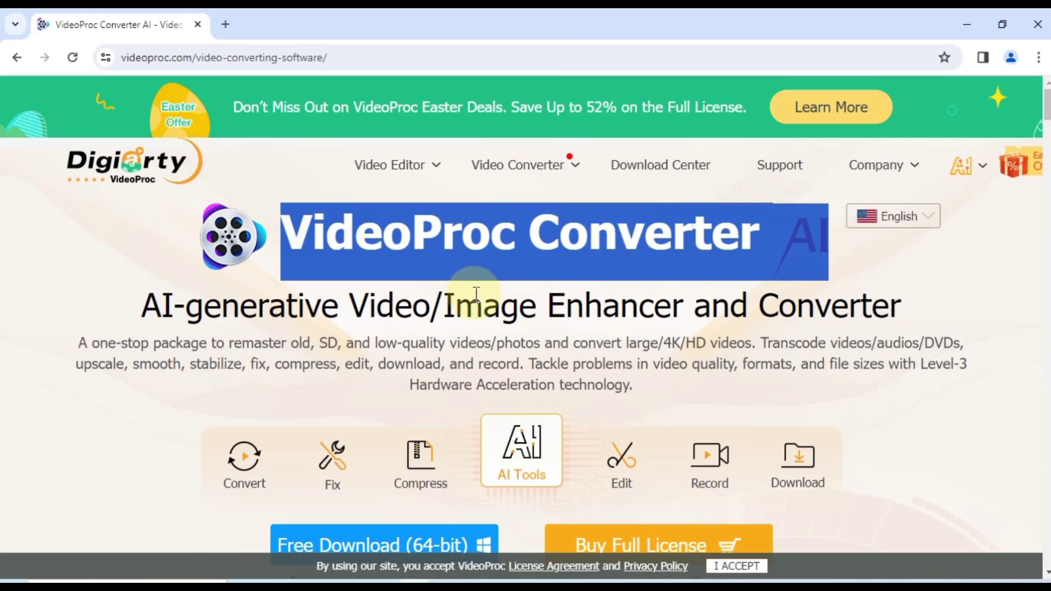
pyautogui.click(476, 293)
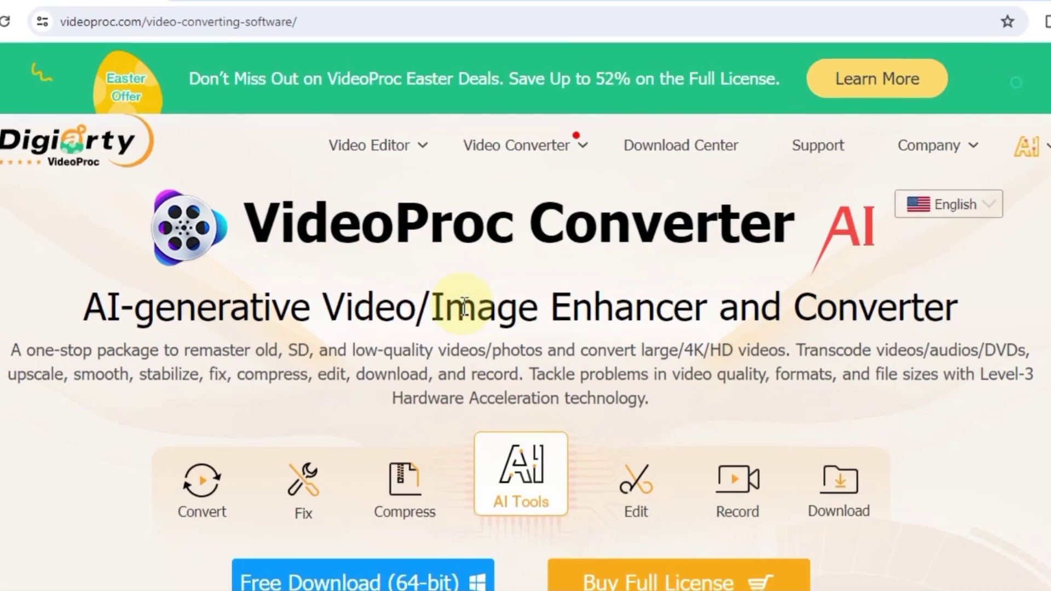
pyautogui.scroll(-3, 476, 306)
pyautogui.click(395, 402)
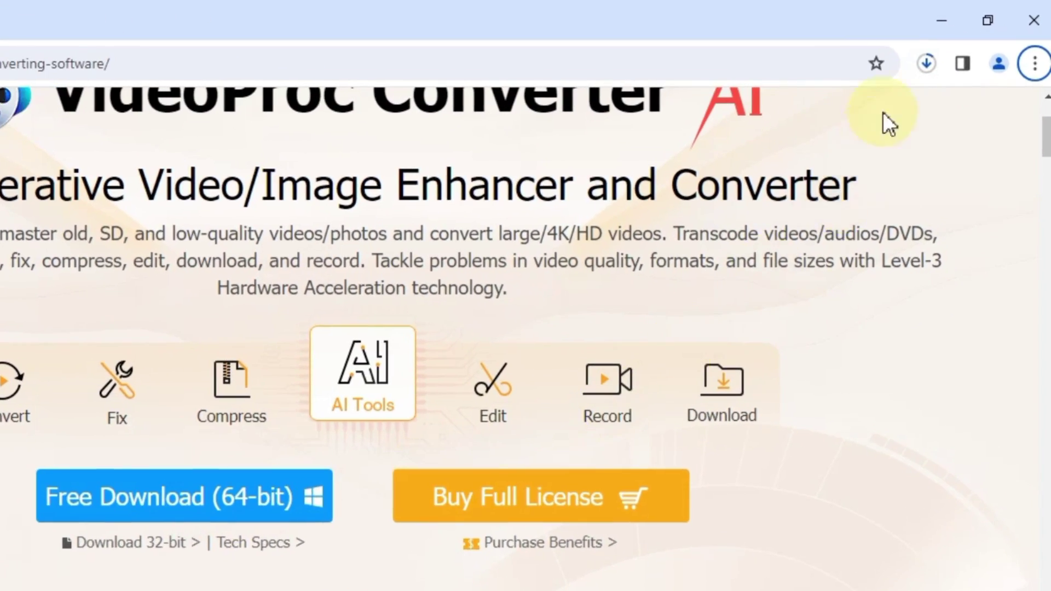
pyautogui.click(955, 56)
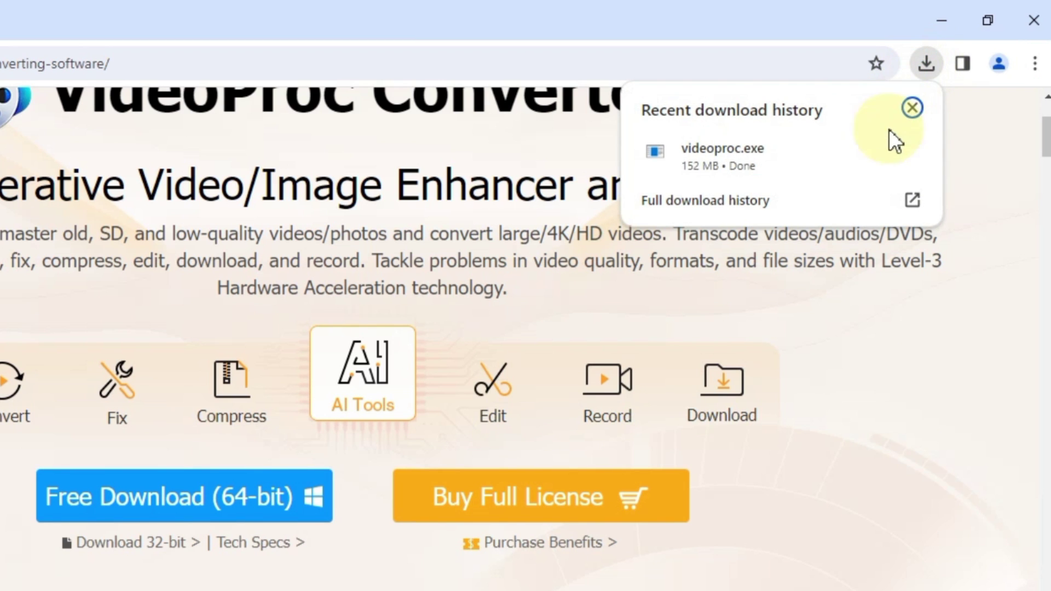
# - Run videoproc.exe from D:\Software\VideoProc\New folder, allowing it past the security warning
pyautogui.click(871, 154)
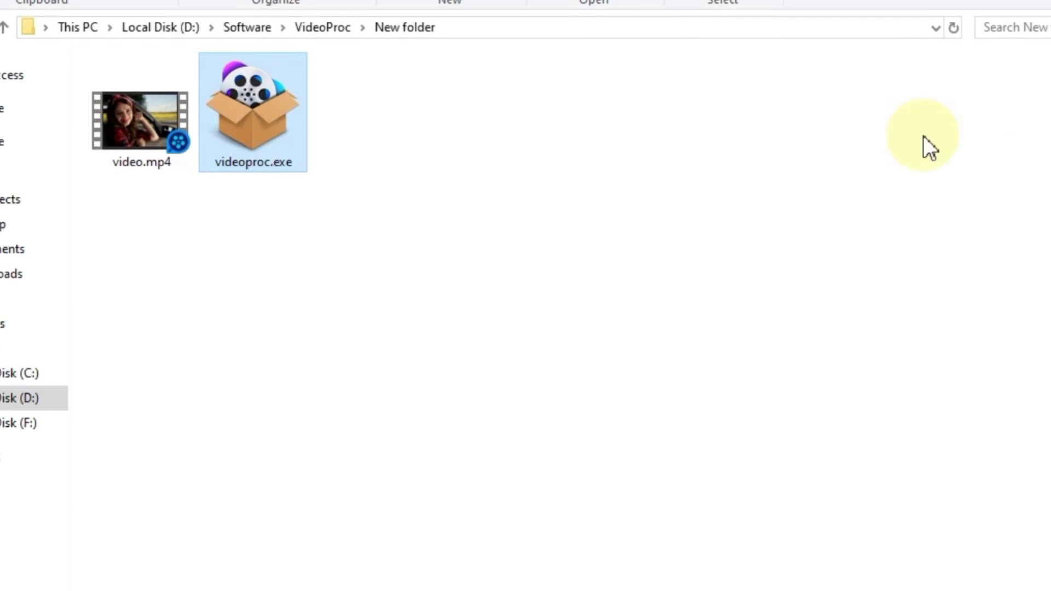
pyautogui.rightClick(260, 143)
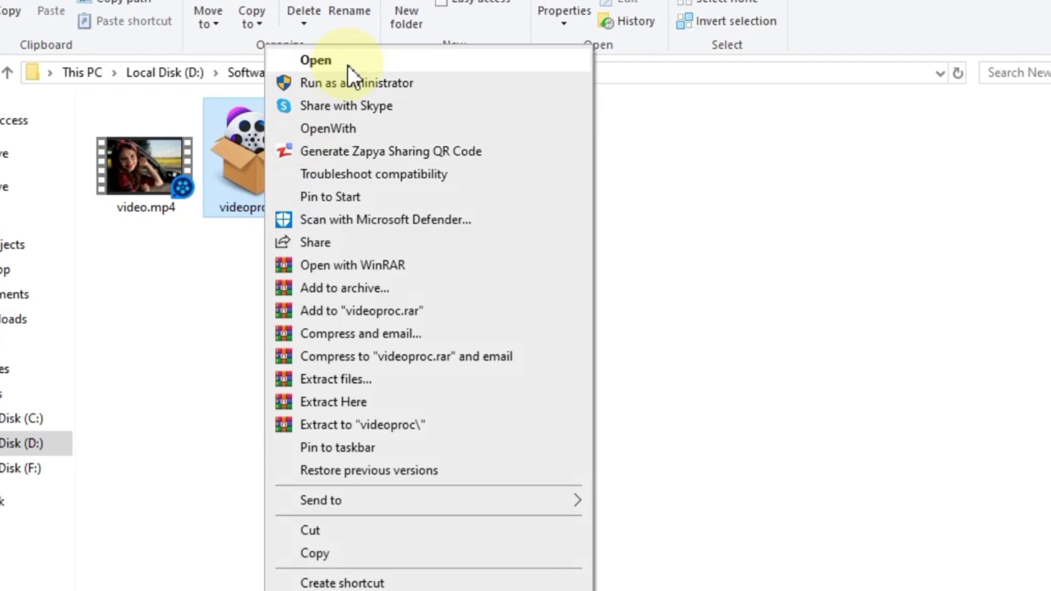
pyautogui.click(353, 60)
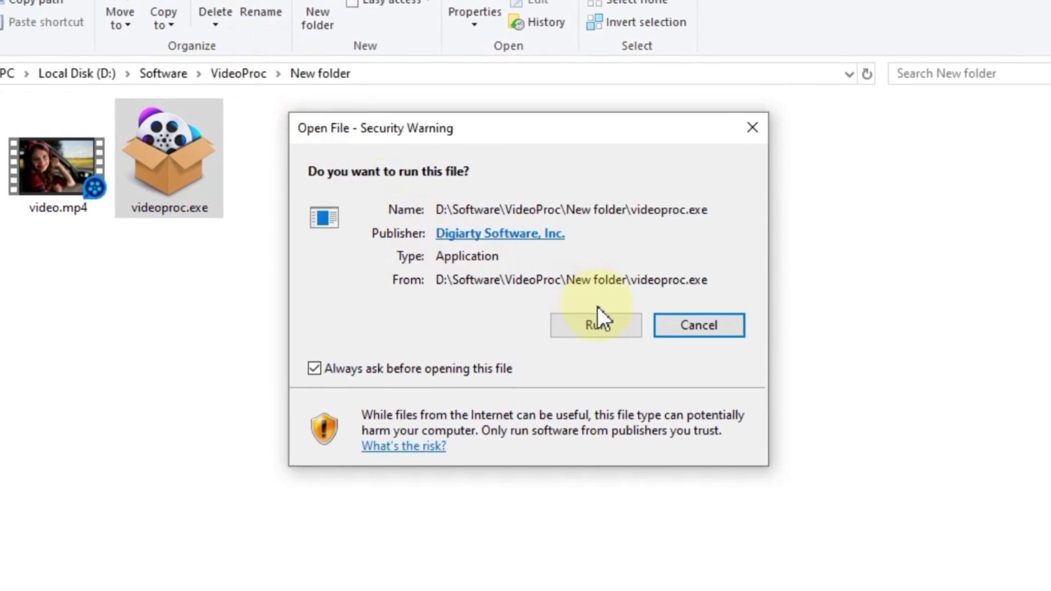
pyautogui.click(595, 320)
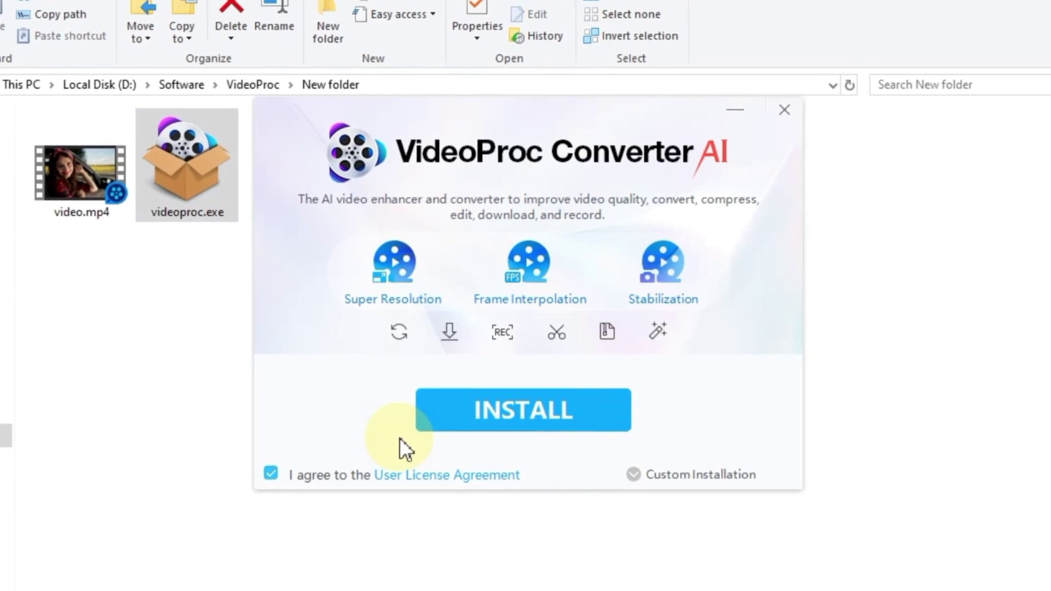
# - Accept the license agreement, install VideoProc Converter AI, and launch it
pyautogui.click(262, 479)
pyautogui.click(281, 469)
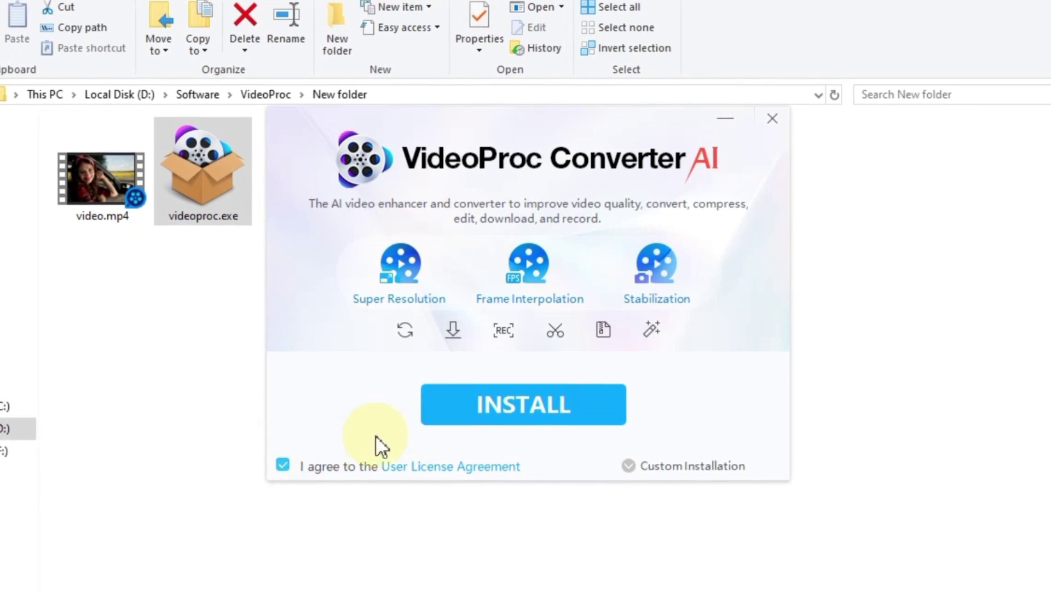
pyautogui.click(523, 407)
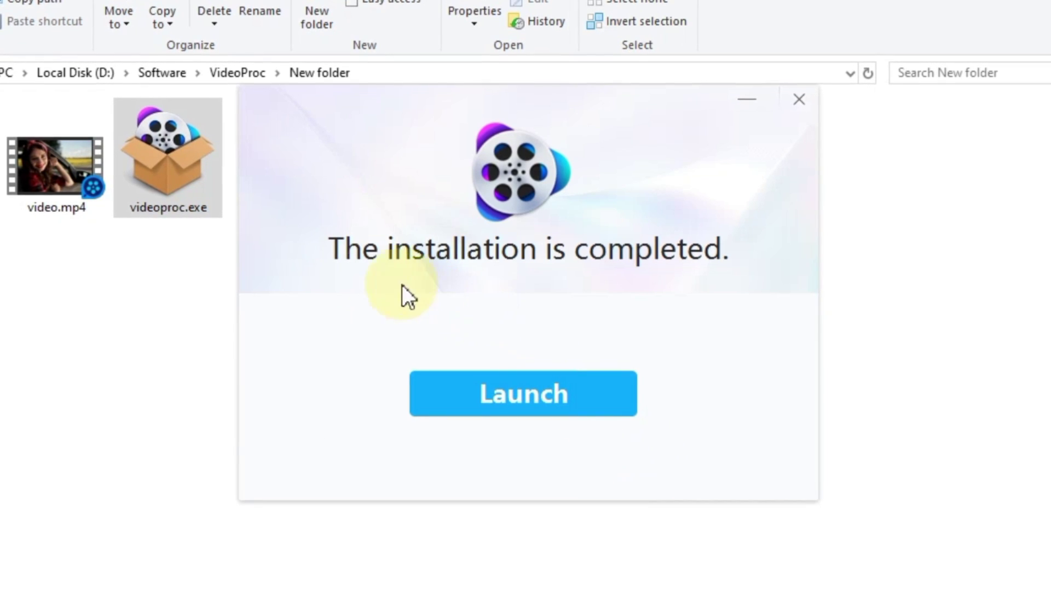
pyautogui.click(539, 396)
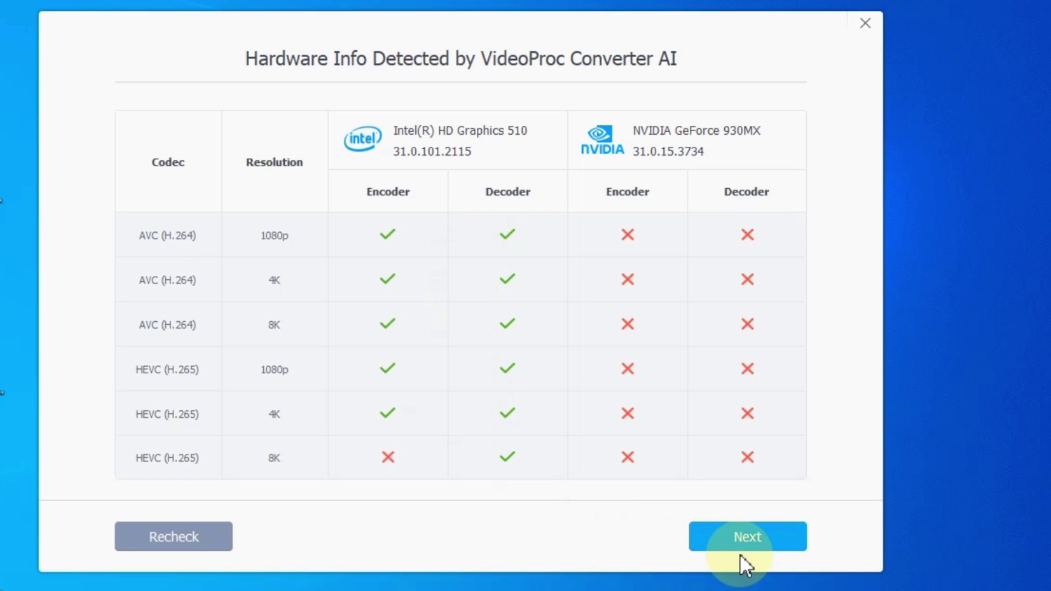
# - Finish setup with hardware acceleration enabled and enter the Super Resolution tool
pyautogui.click(758, 545)
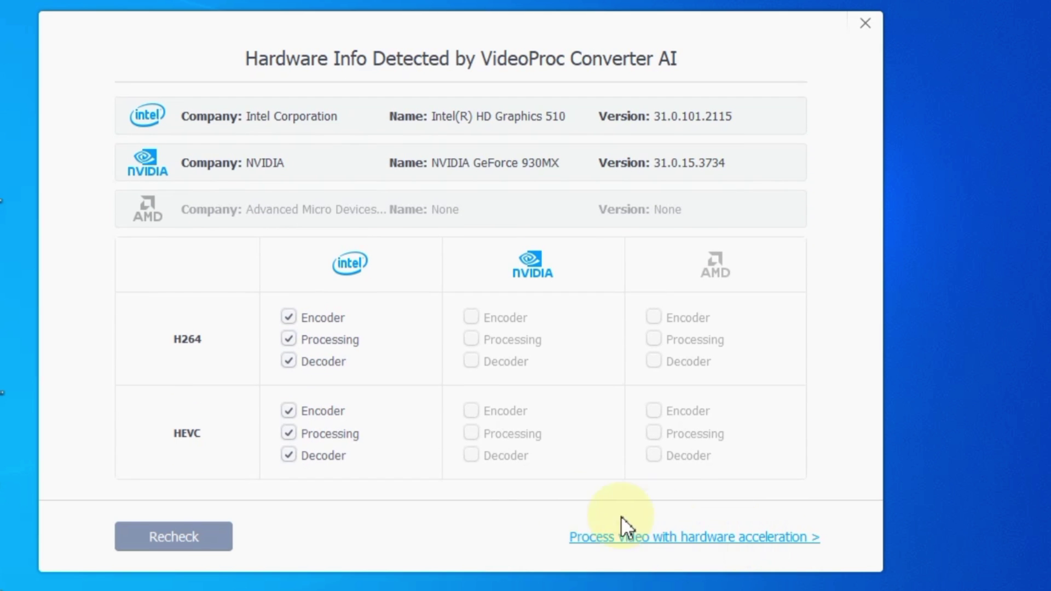
pyautogui.click(681, 539)
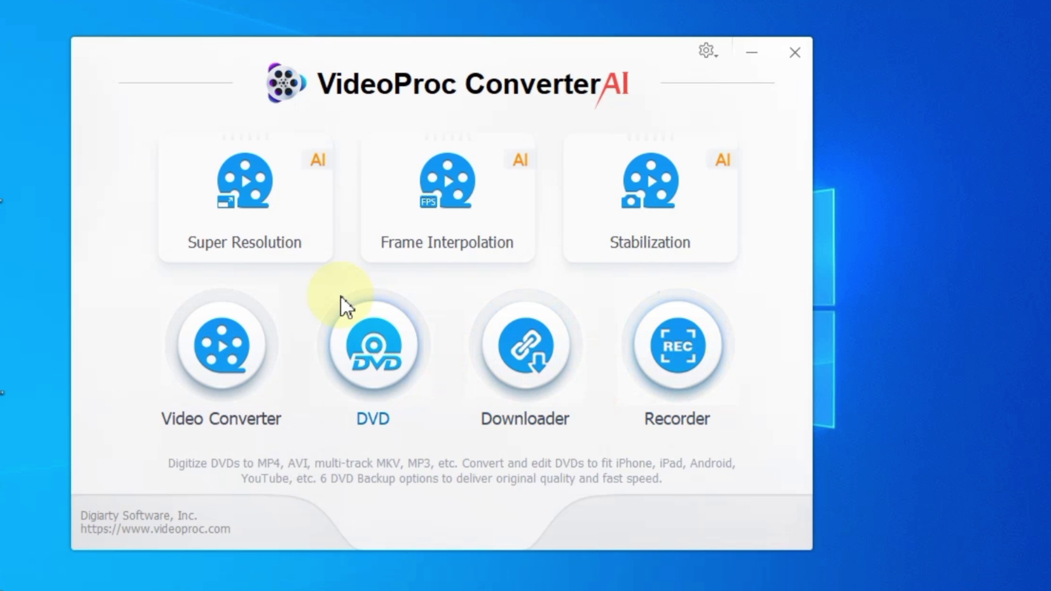
pyautogui.click(255, 196)
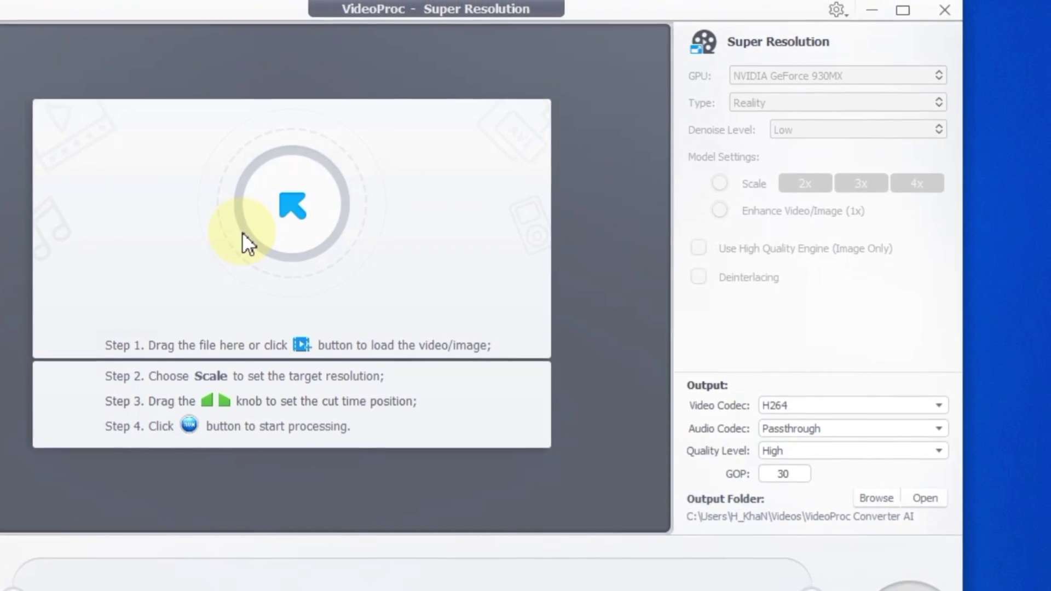
# - Maximize the Super Resolution window and load video.mp4 as the source clip
pyautogui.click(872, 34)
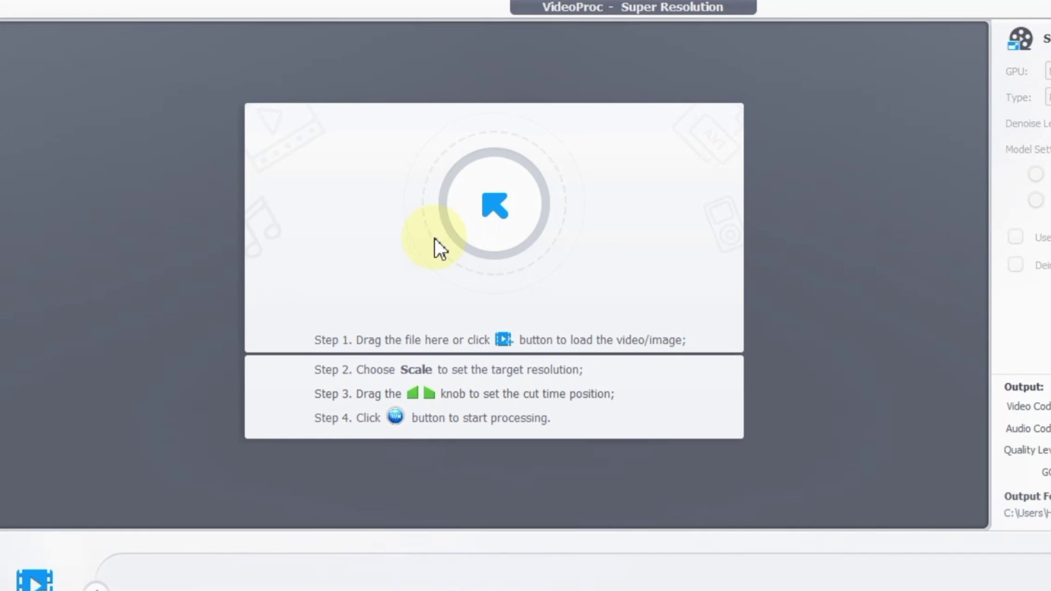
pyautogui.click(511, 205)
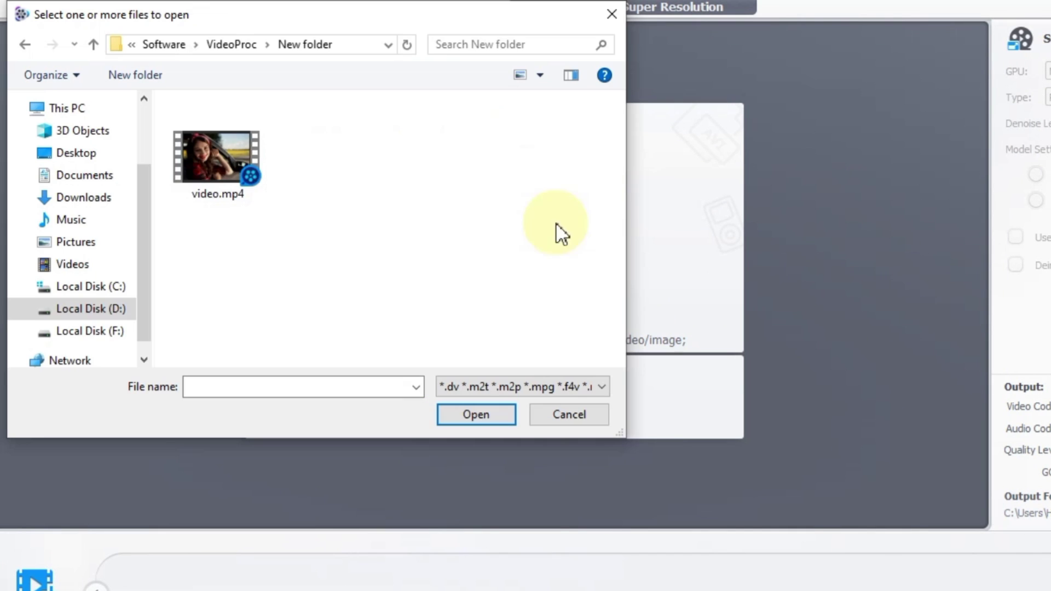
pyautogui.click(223, 166)
pyautogui.click(475, 416)
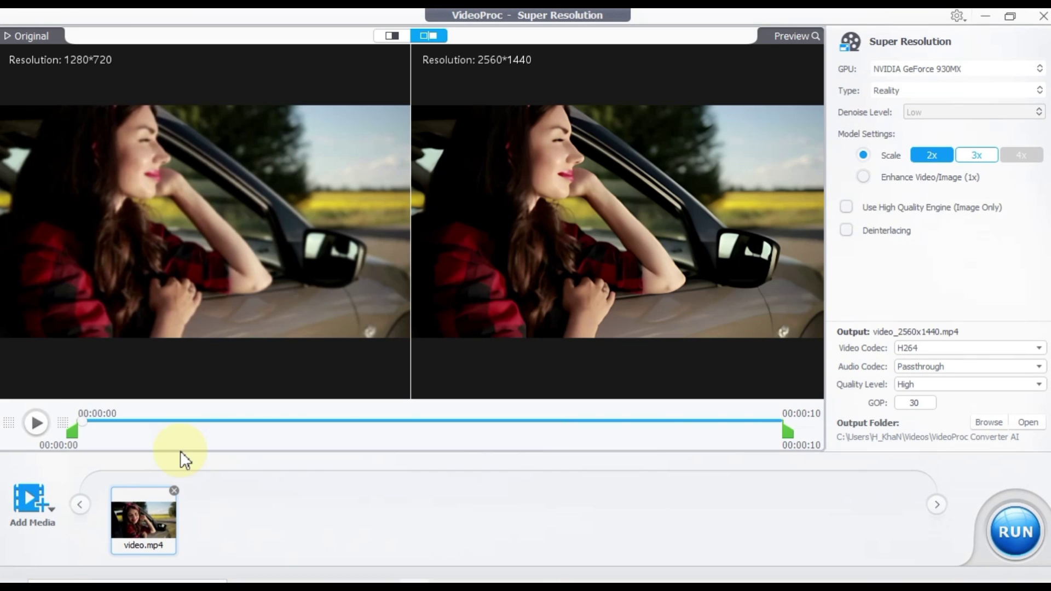
pyautogui.click(34, 422)
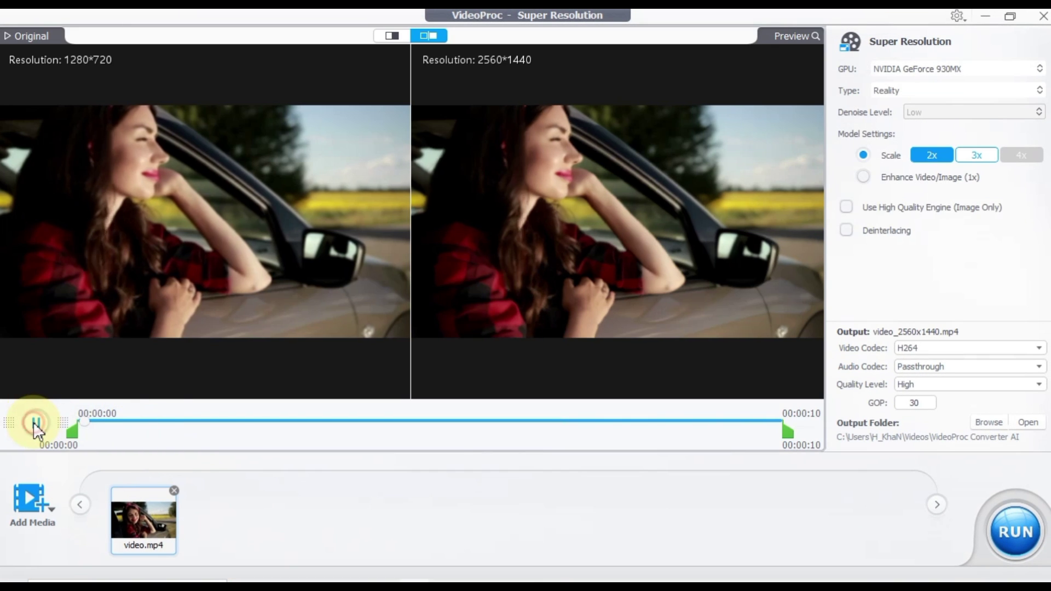
pyautogui.click(34, 422)
pyautogui.click(34, 422)
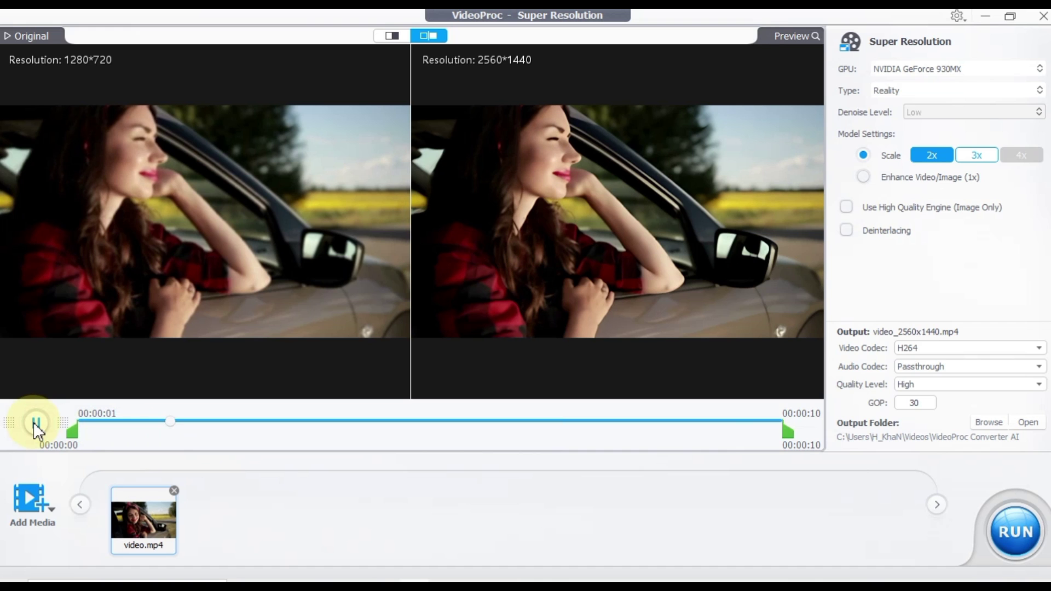
pyautogui.click(94, 429)
pyautogui.moveTo(94, 429)
pyautogui.mouseDown()
pyautogui.moveTo(793, 425)
pyautogui.moveTo(82, 429)
pyautogui.mouseUp()
pyautogui.moveTo(788, 434)
pyautogui.mouseDown()
pyautogui.moveTo(158, 441)
pyautogui.moveTo(763, 451)
pyautogui.moveTo(788, 433)
pyautogui.mouseUp()
pyautogui.moveTo(76, 436); pyautogui.dragTo(302, 433)
pyautogui.moveTo(785, 433); pyautogui.dragTo(846, 438)
pyautogui.moveTo(302, 436); pyautogui.dragTo(5, 441)
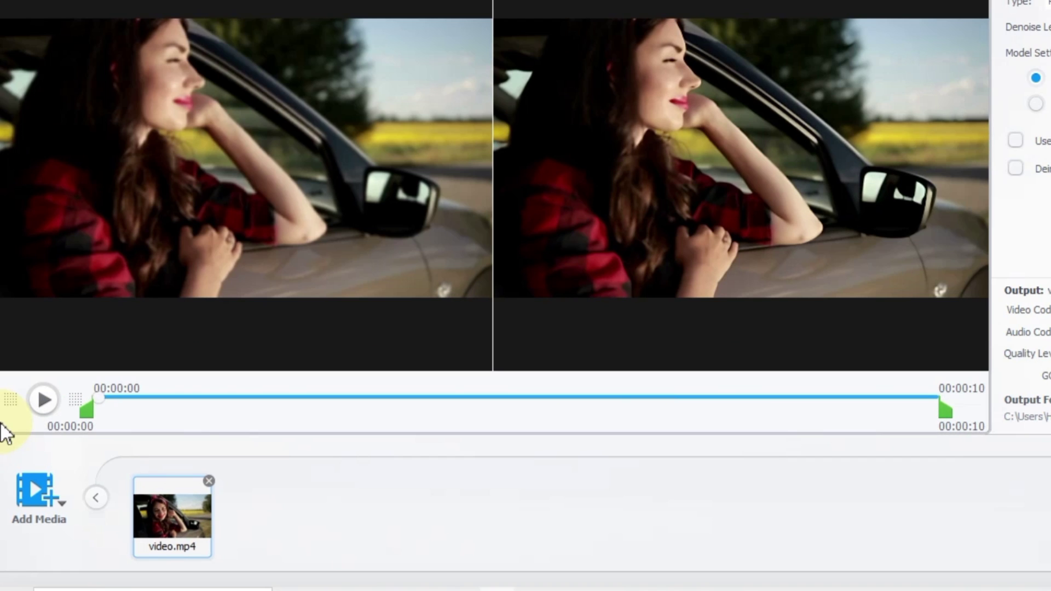
# - Leave media unchanged, keep the NVIDIA GeForce 930MX GPU, and view the upscaling Type options
pyautogui.click(25, 501)
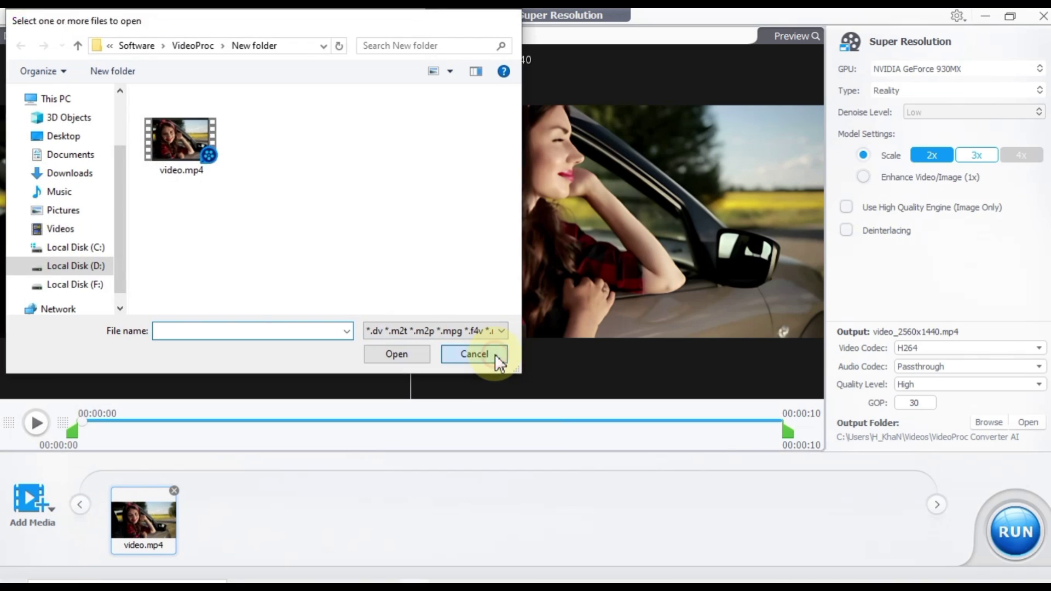
pyautogui.click(572, 415)
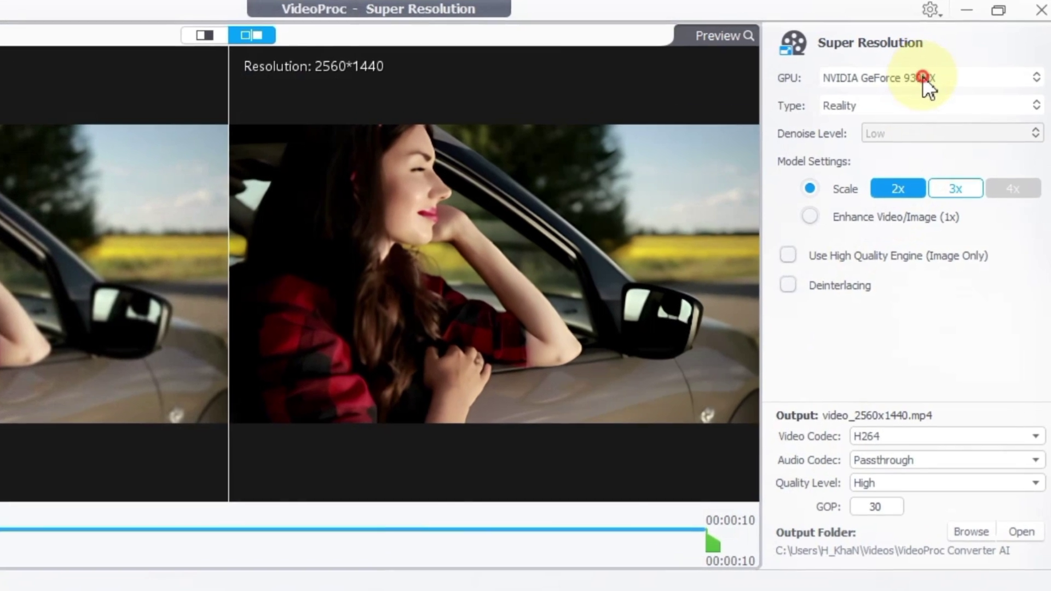
pyautogui.click(951, 68)
pyautogui.click(923, 77)
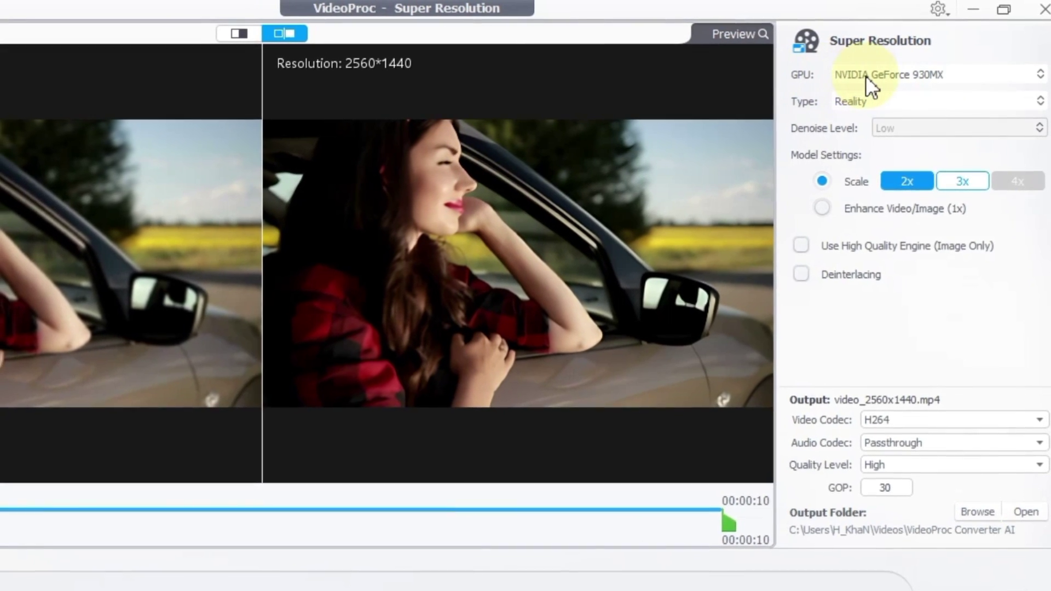
pyautogui.click(980, 103)
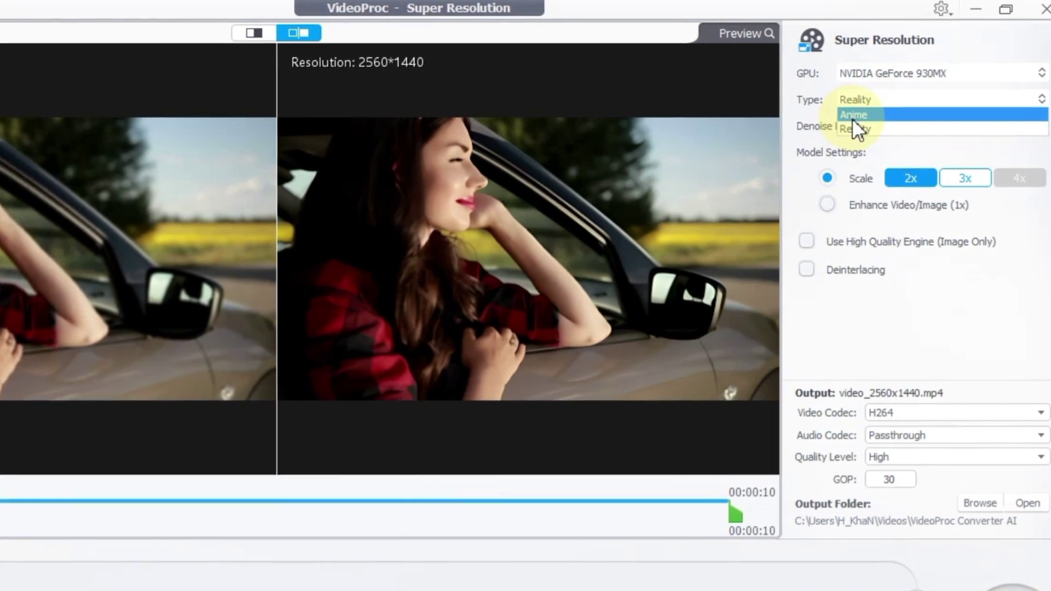
# - Keep the Reality model and, after trying 1x and 3x, settle on 2x scale (2560x1440)
pyautogui.click(853, 129)
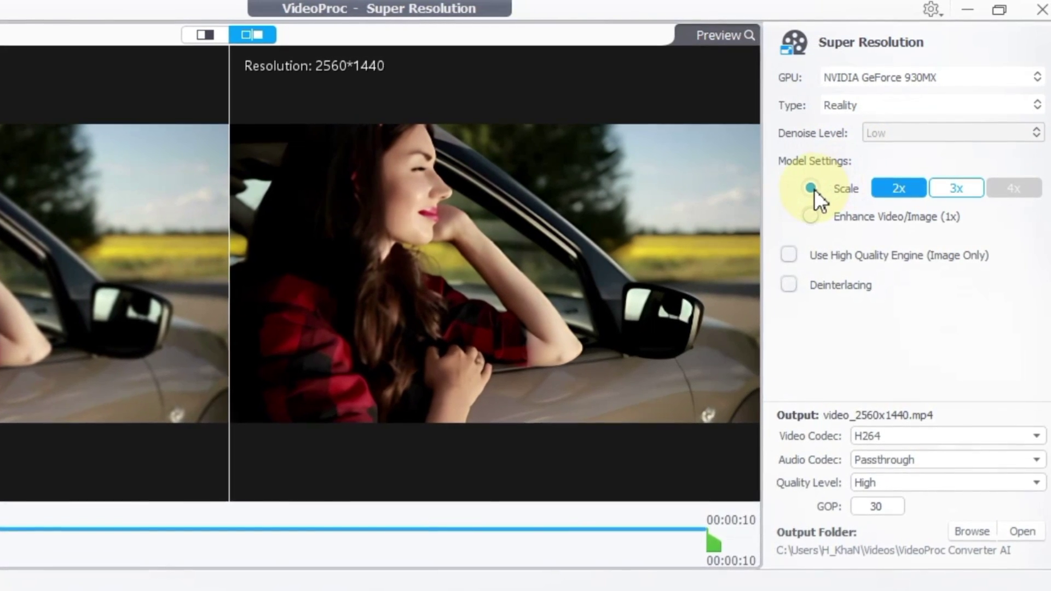
pyautogui.click(812, 218)
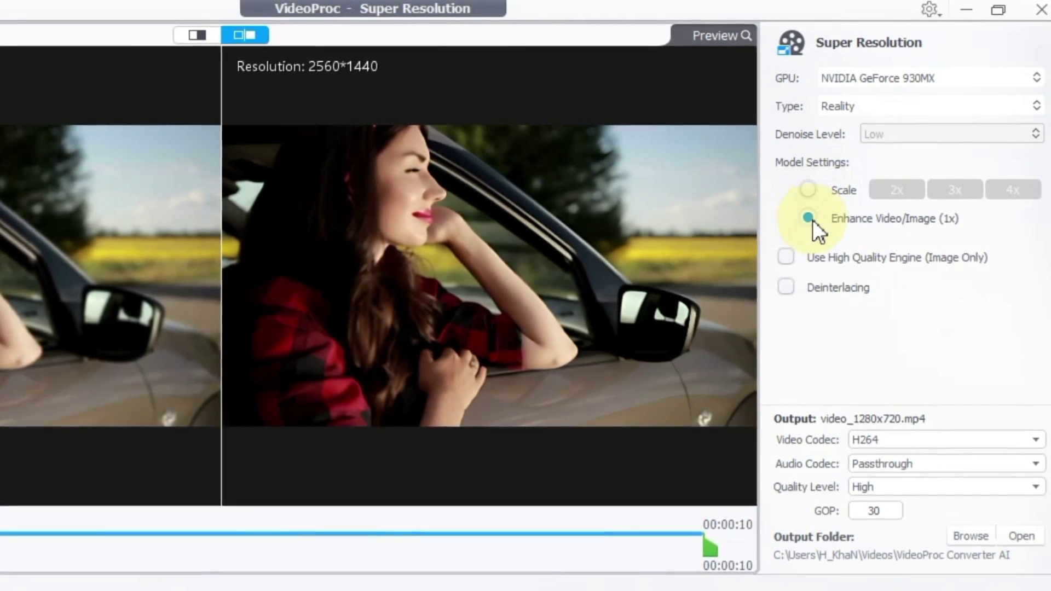
pyautogui.click(807, 189)
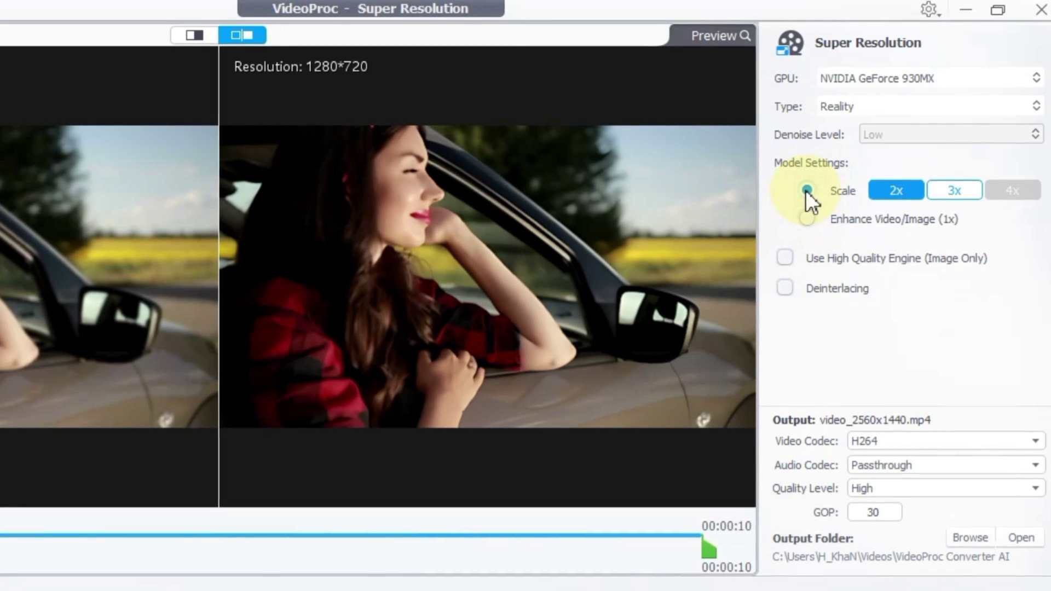
pyautogui.click(940, 195)
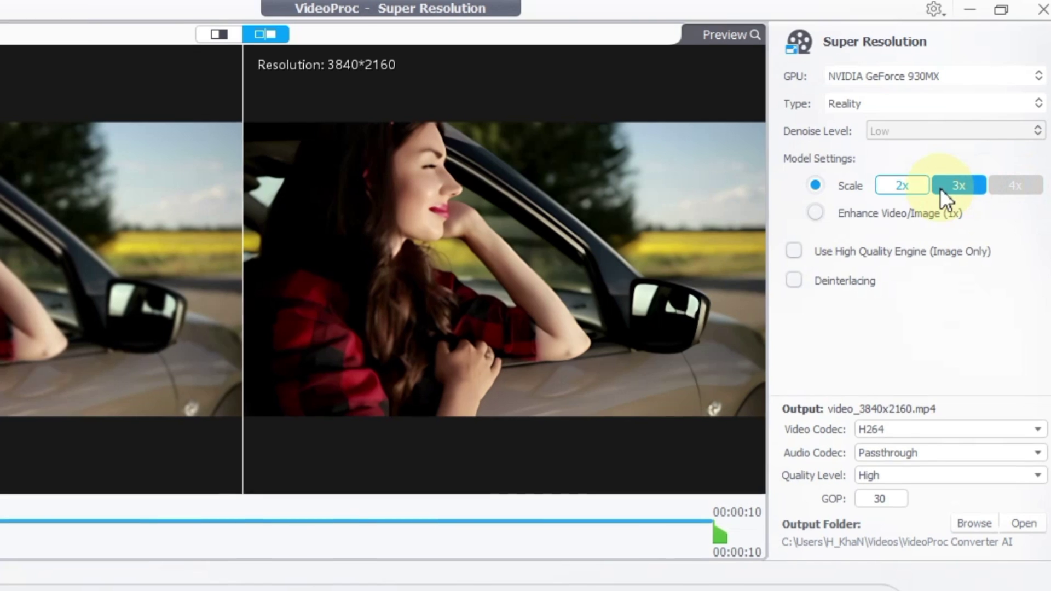
pyautogui.click(911, 185)
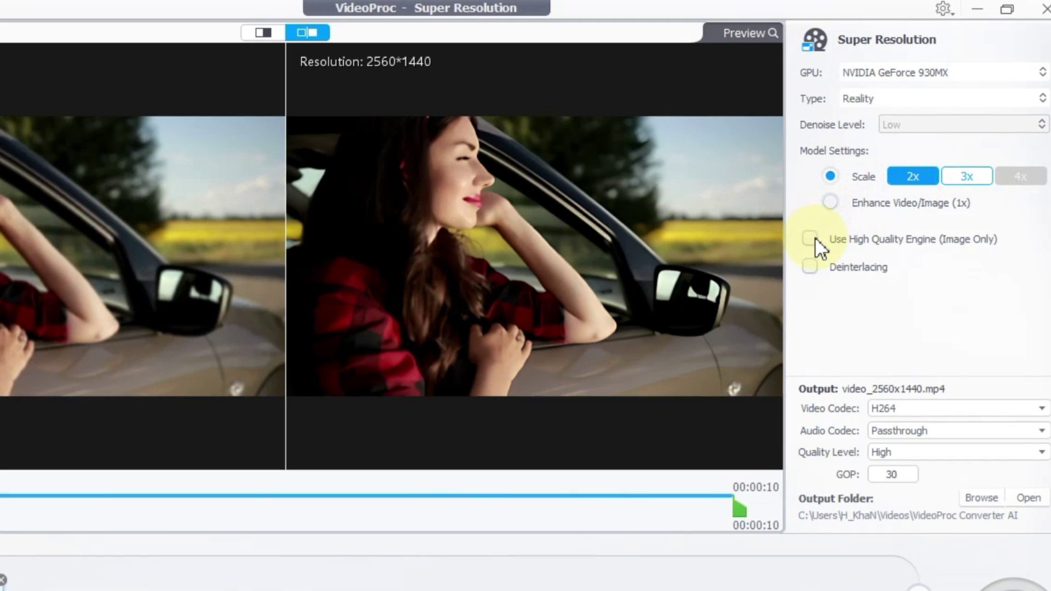
# - Enable Use High Quality Engine (Image Only), toggling Deinterlacing on and back off
pyautogui.click(813, 239)
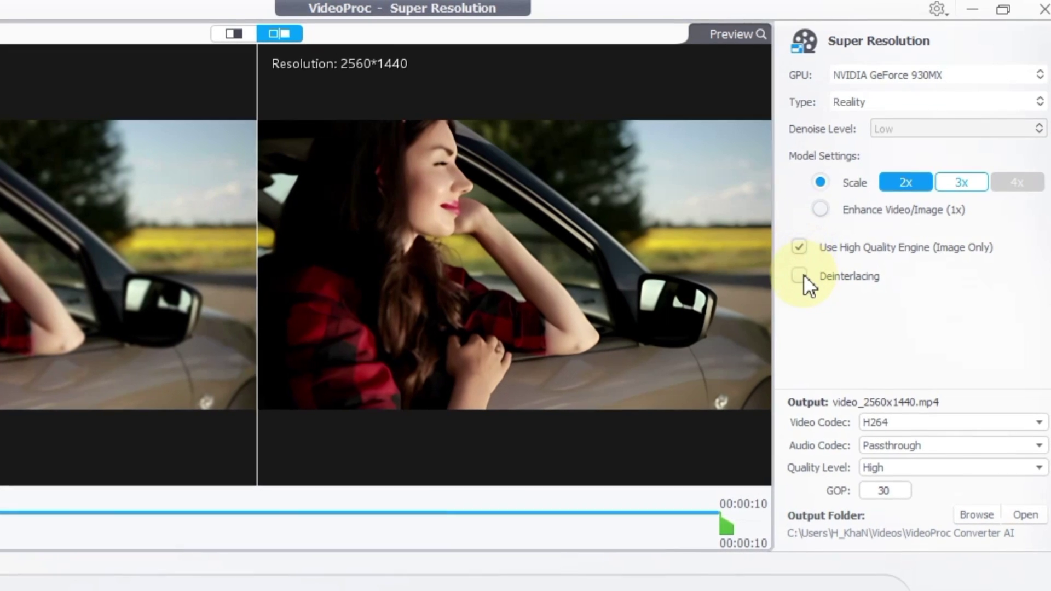
pyautogui.click(799, 277)
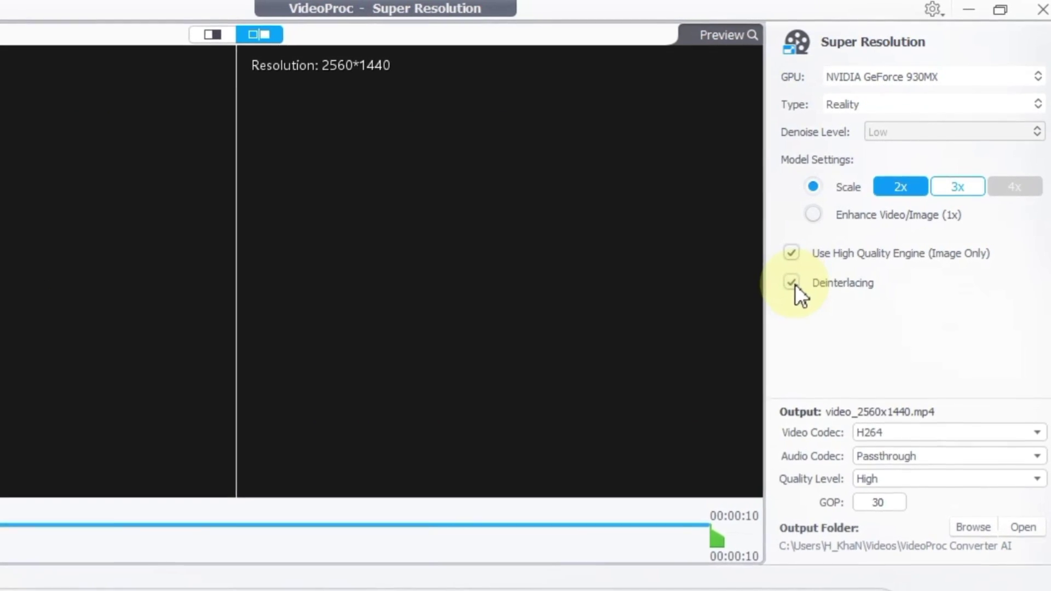
pyautogui.click(794, 284)
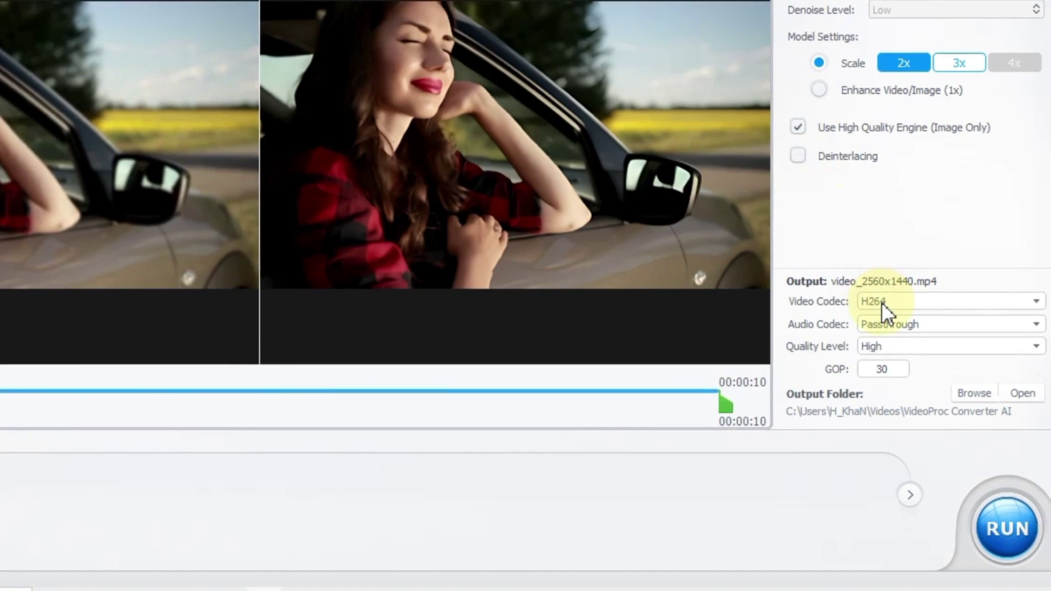
pyautogui.click(882, 304)
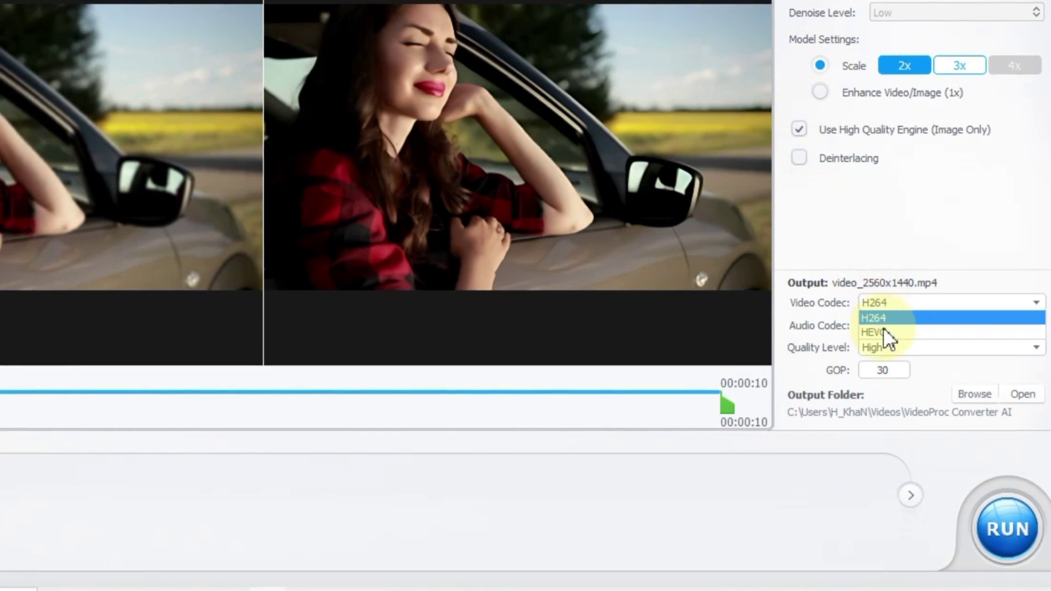
pyautogui.click(883, 317)
pyautogui.click(901, 325)
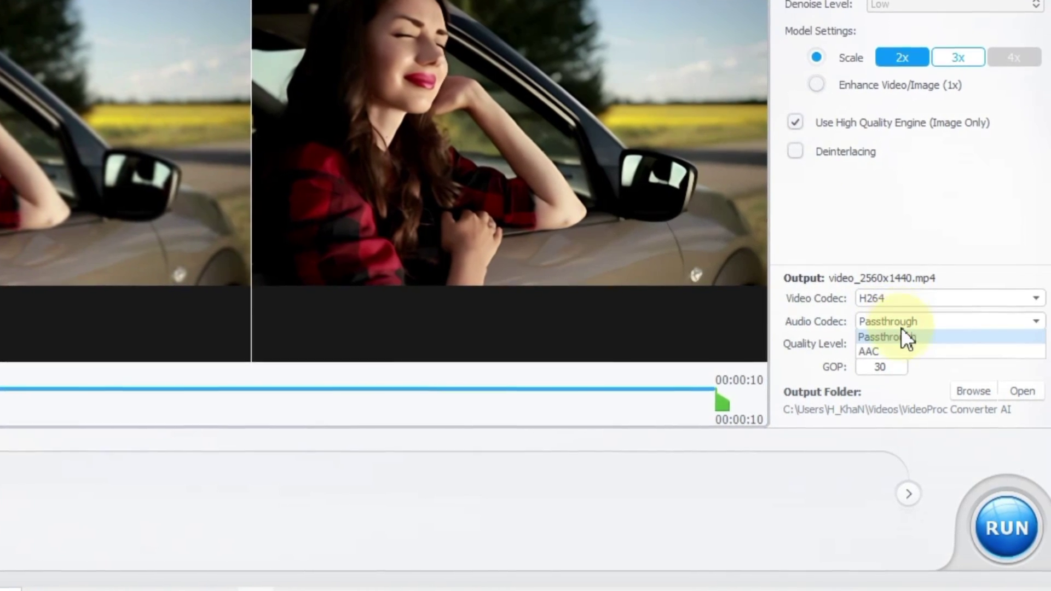
pyautogui.click(931, 335)
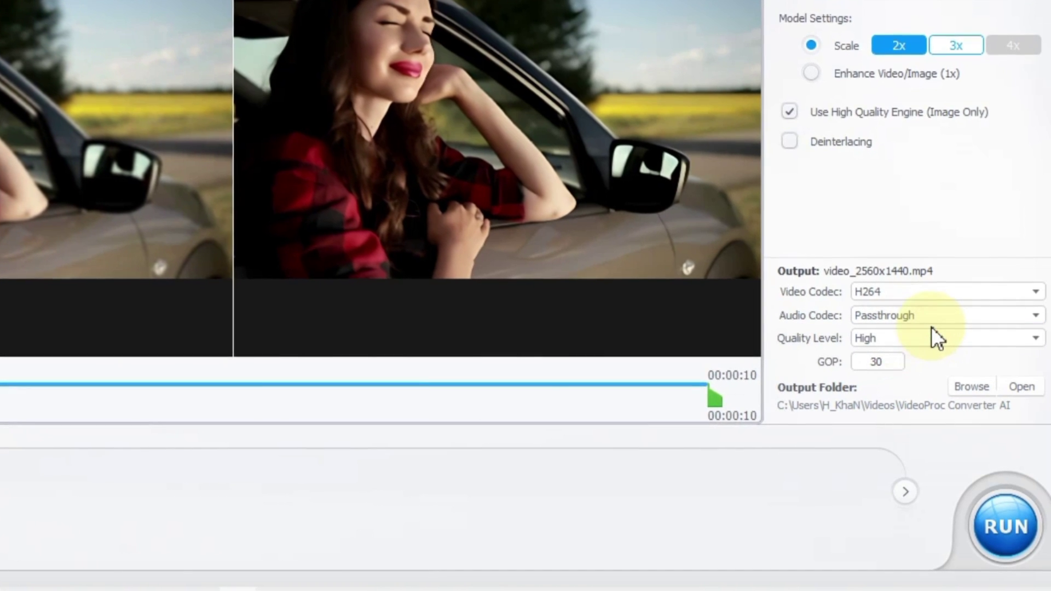
pyautogui.click(918, 342)
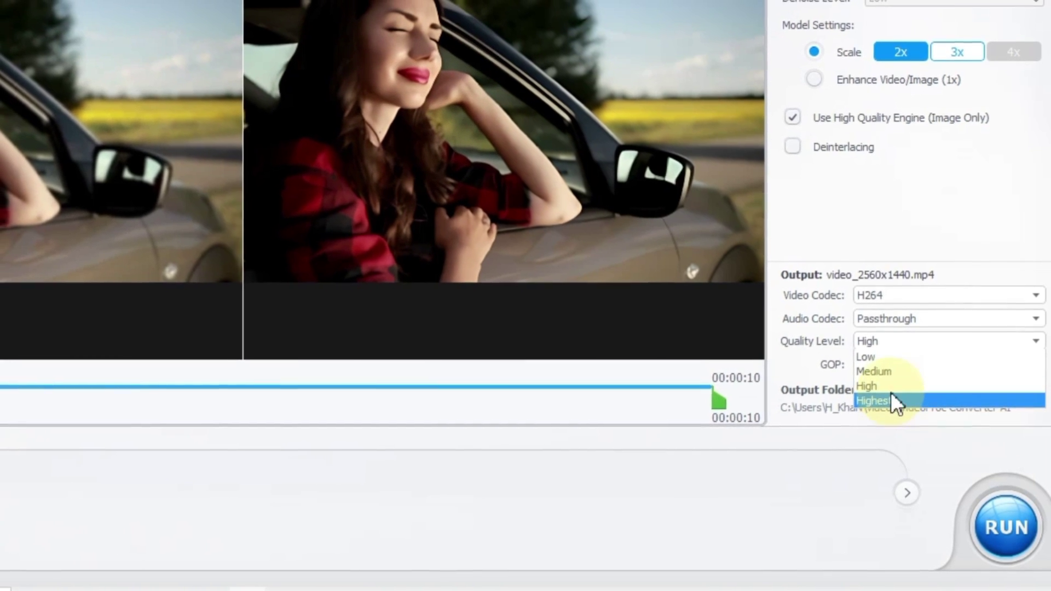
pyautogui.click(891, 388)
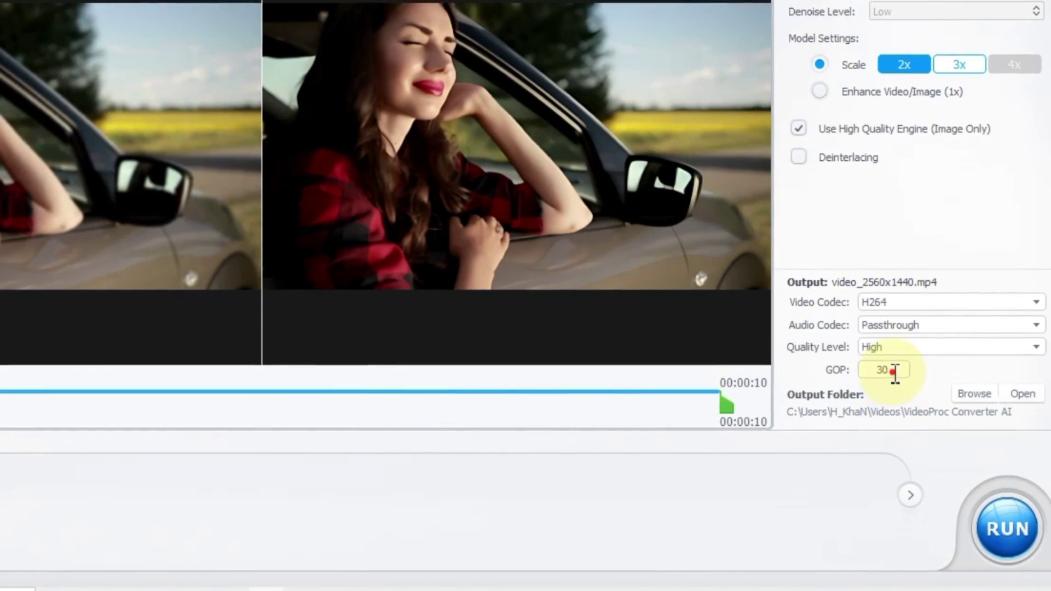
pyautogui.click(906, 365)
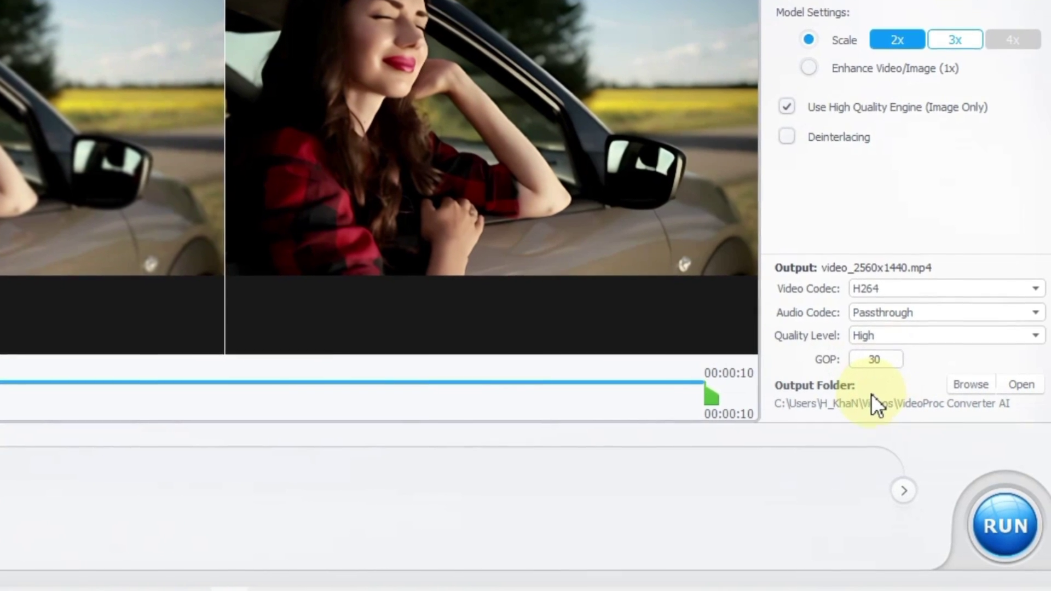
pyautogui.click(973, 386)
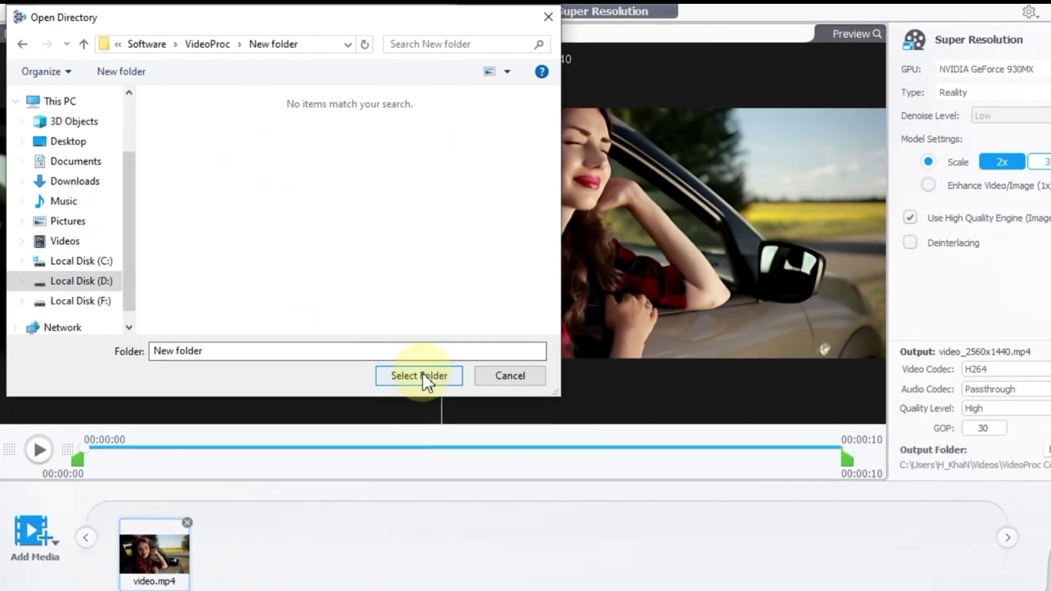
# - Set D:\Software\VideoProc\New folder as output and export video_2560x1440.mp4
pyautogui.click(422, 374)
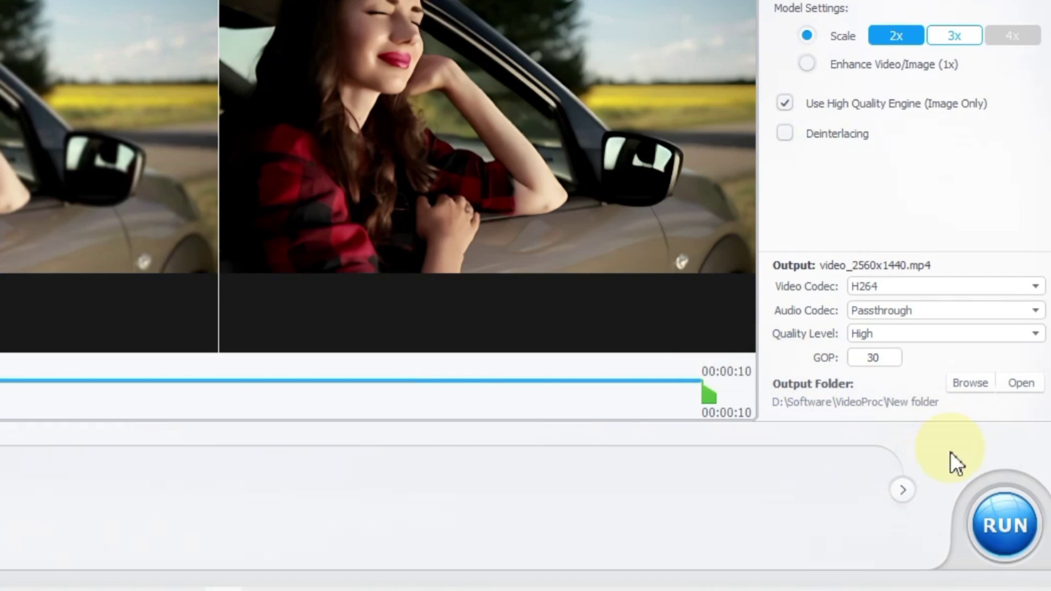
pyautogui.click(1019, 524)
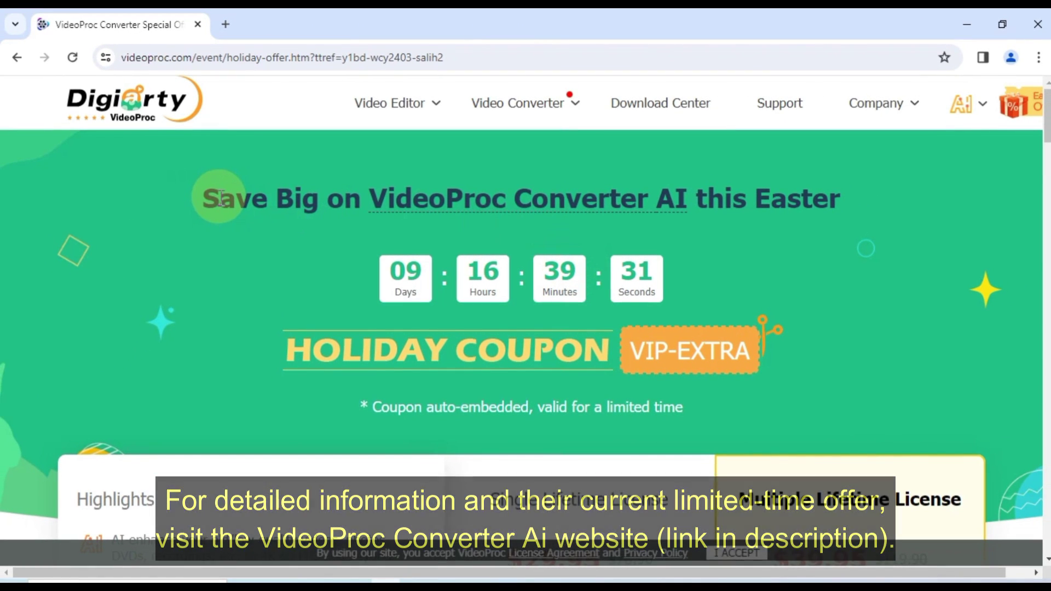
# - Highlight the Single Lifetime License title and its $29.95 price
pyautogui.scroll(-6, 534, 392)
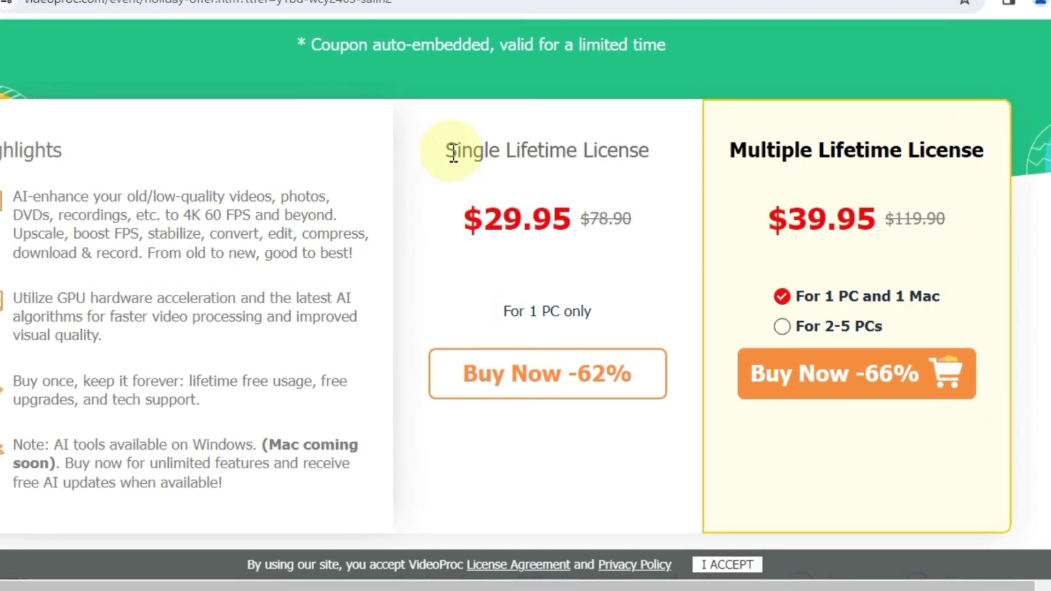
pyautogui.moveTo(488, 188); pyautogui.dragTo(675, 190)
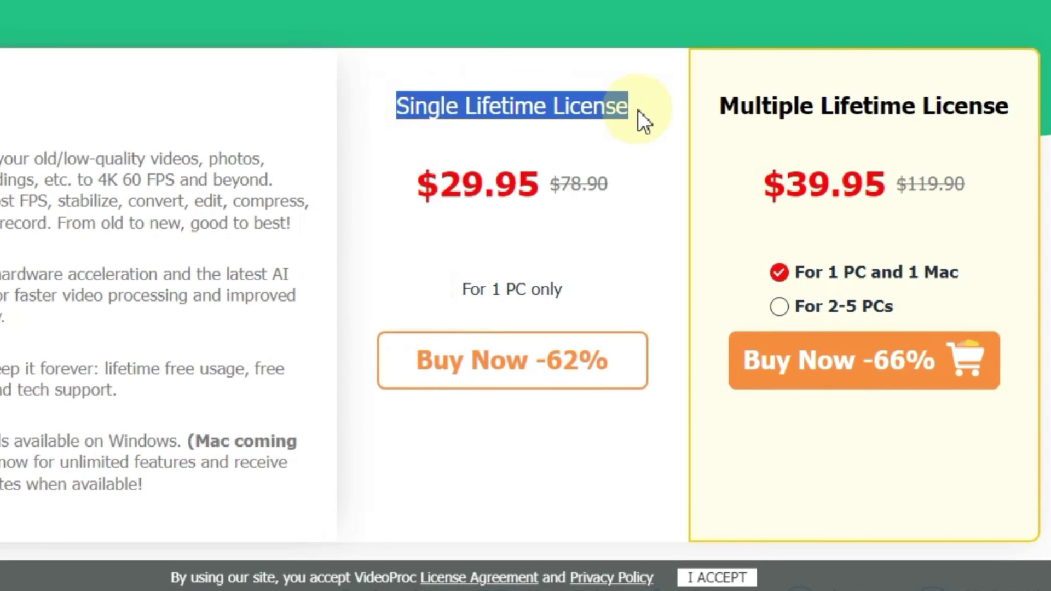
pyautogui.moveTo(418, 183); pyautogui.dragTo(533, 187)
pyautogui.click(522, 248)
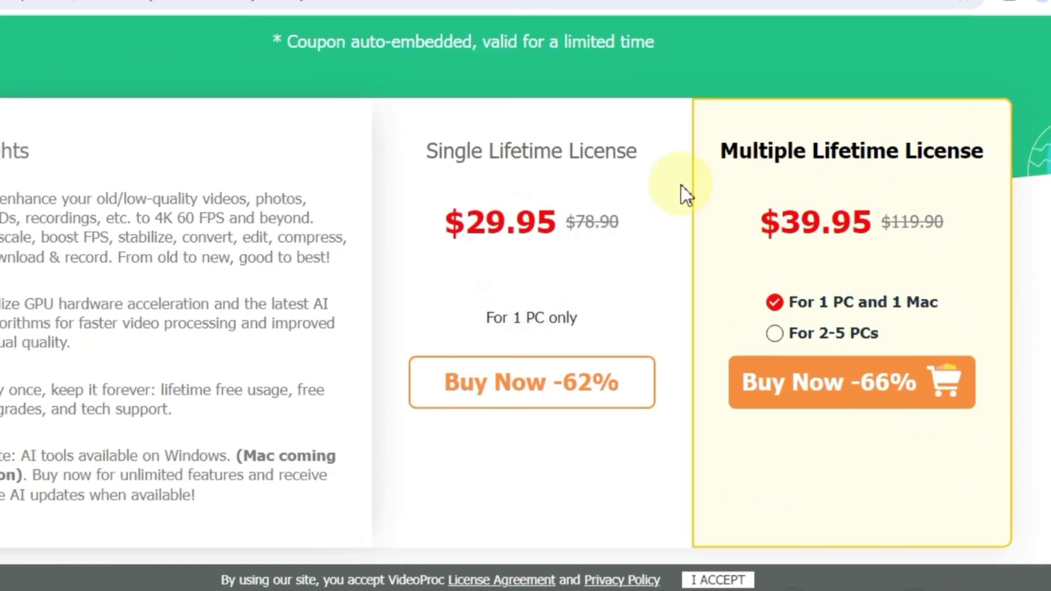
# - Highlight the Multiple Lifetime License at $39.95, switching to For 2-5 PCs and back to 1 PC and 1 Mac
pyautogui.moveTo(735, 190); pyautogui.dragTo(897, 190)
pyautogui.moveTo(749, 206); pyautogui.dragTo(860, 209)
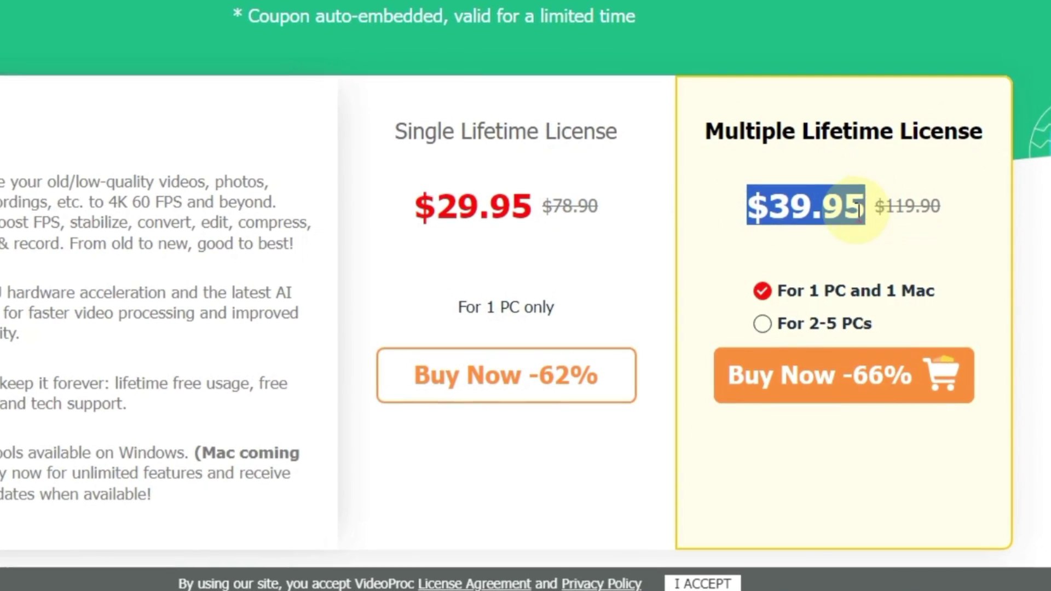
pyautogui.click(869, 207)
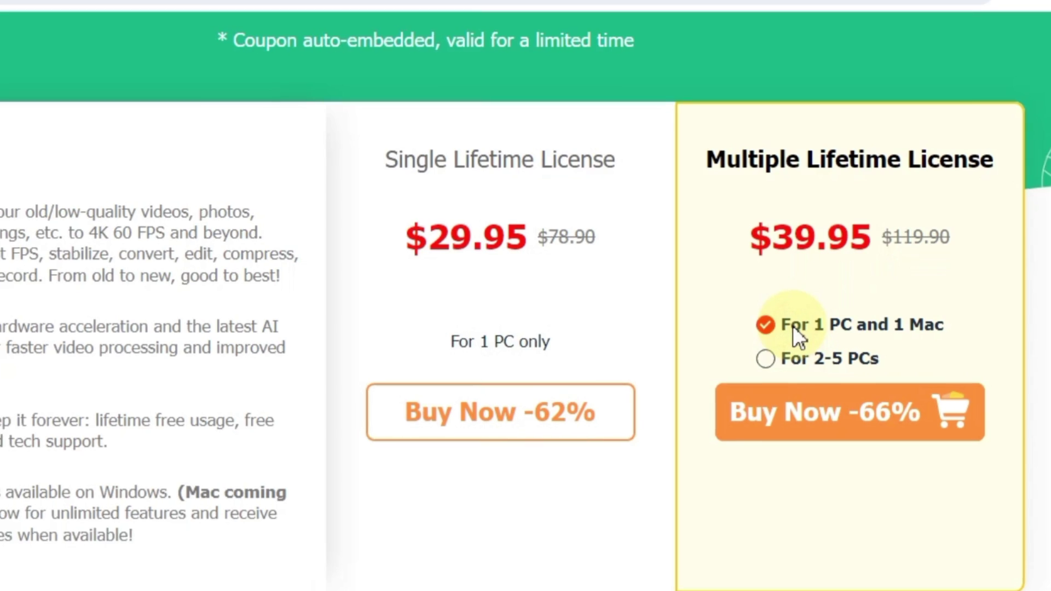
pyautogui.click(806, 339)
pyautogui.click(809, 323)
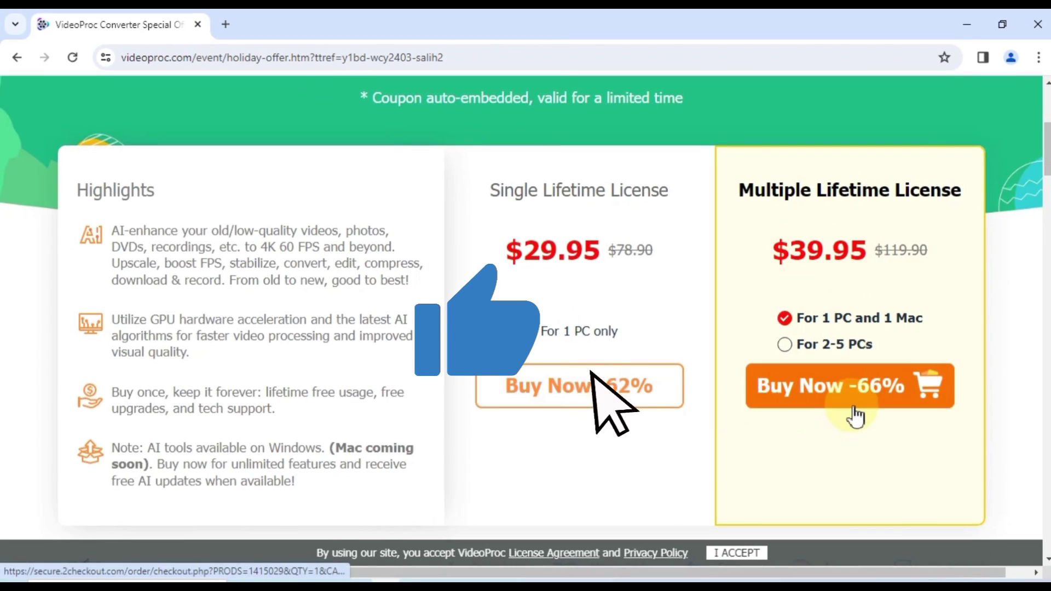
# - Scroll down the offer page to the Choose Your Plan table comparing the Trial and Full versions
pyautogui.scroll(-4, 848, 465)
pyautogui.scroll(-10, 571, 402)
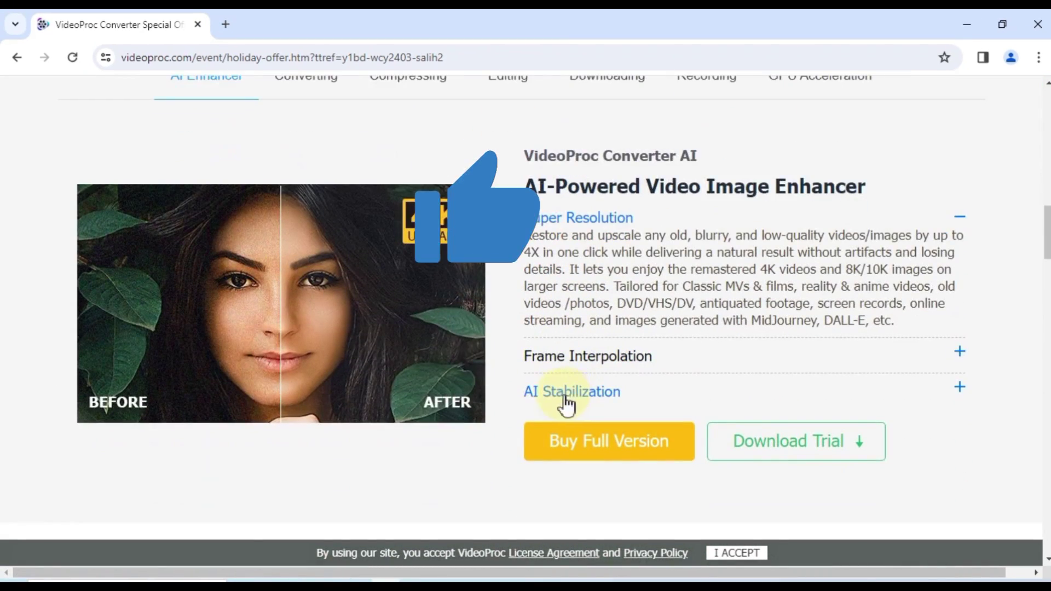
pyautogui.scroll(-10, 263, 433)
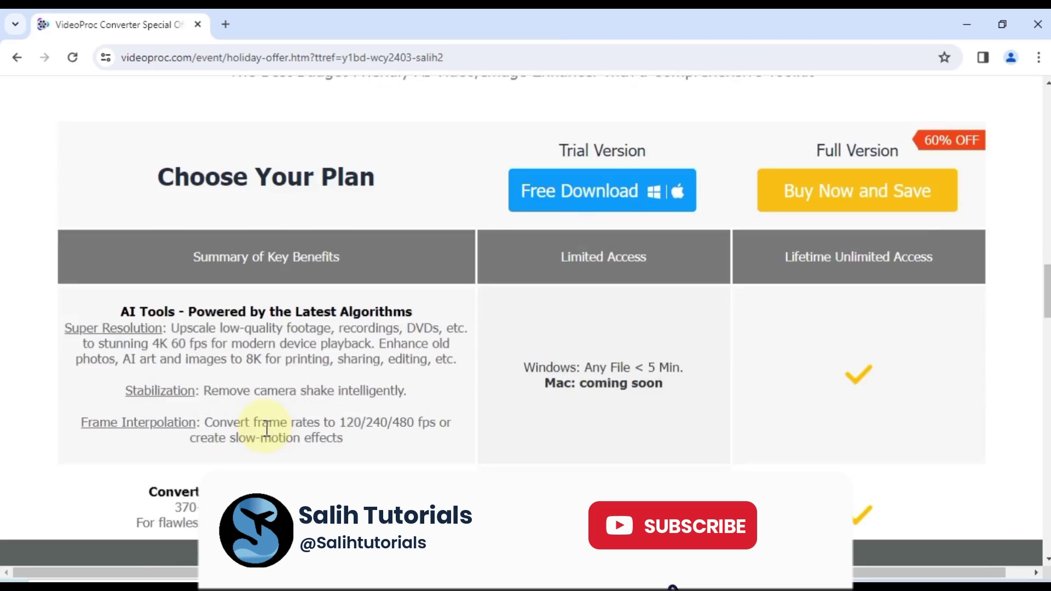